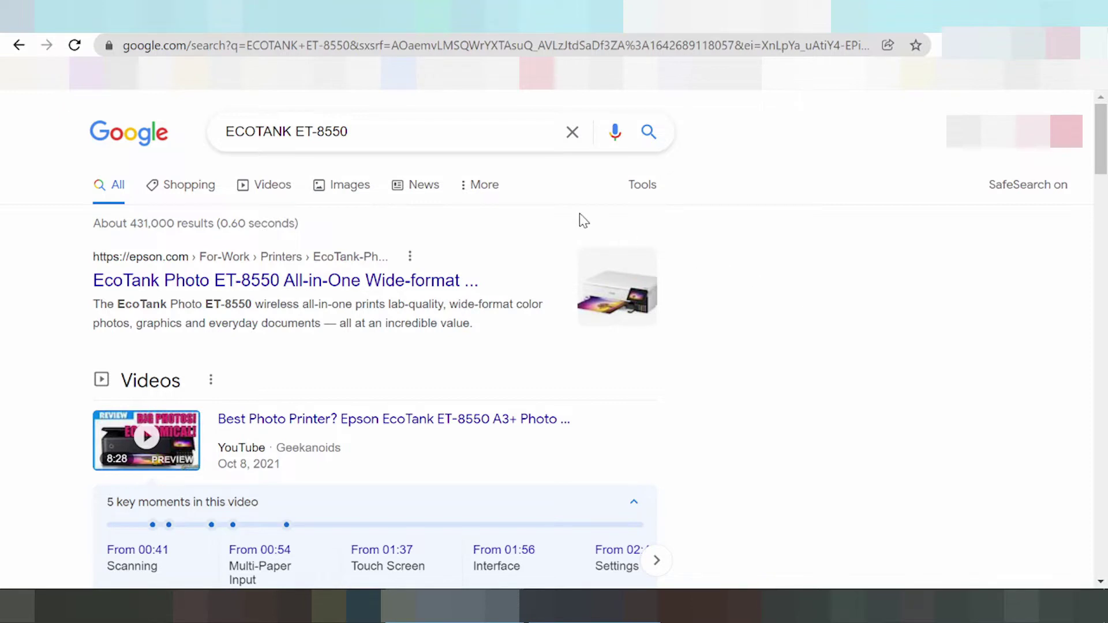
- Search Google for 'ECOTANK ET-8550 driver download' and look over the results
text(d)
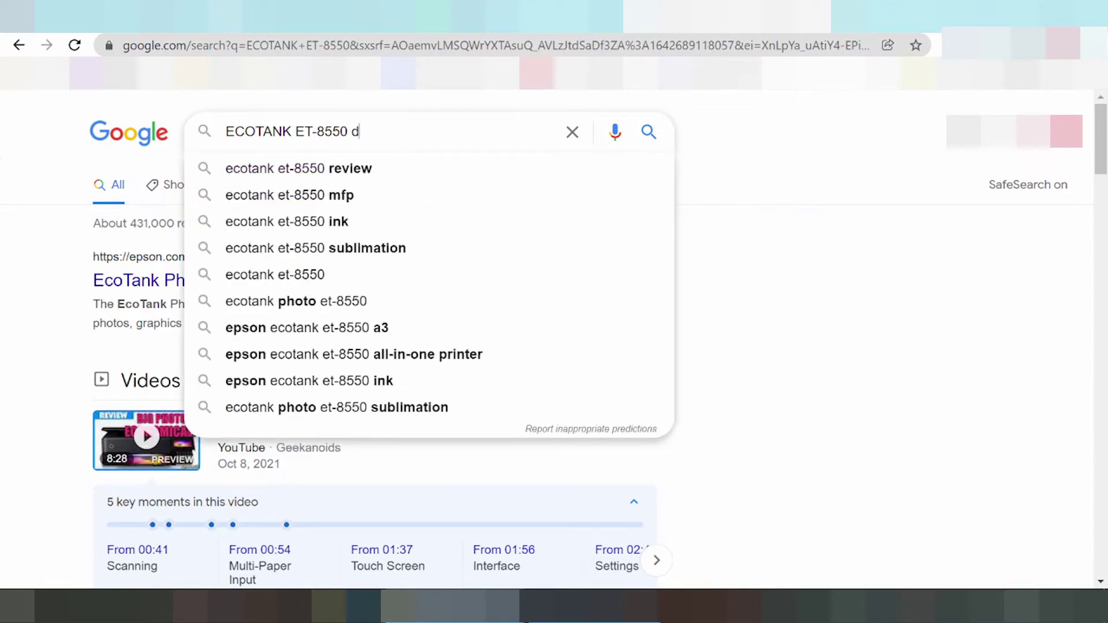
text(river download)
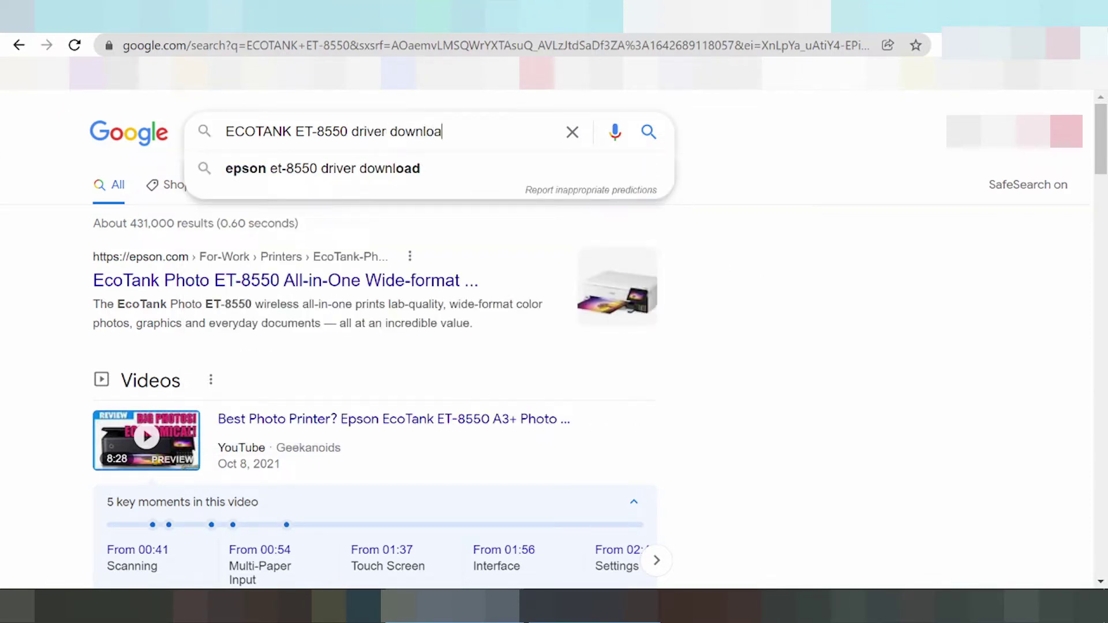
key(Return)
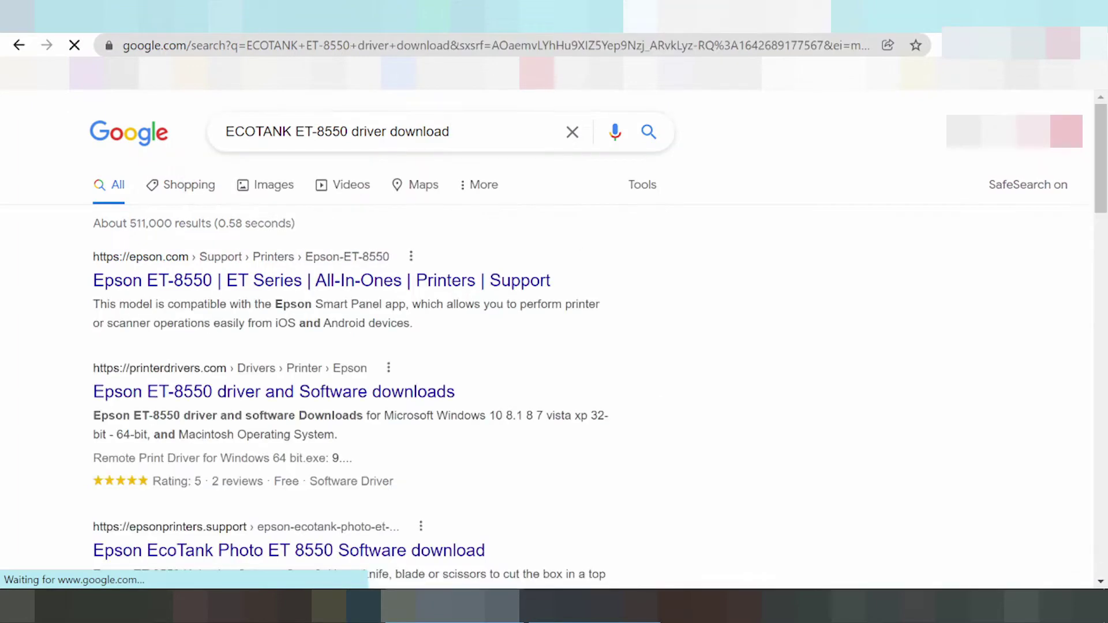
scroll(256, 260, down, 4)
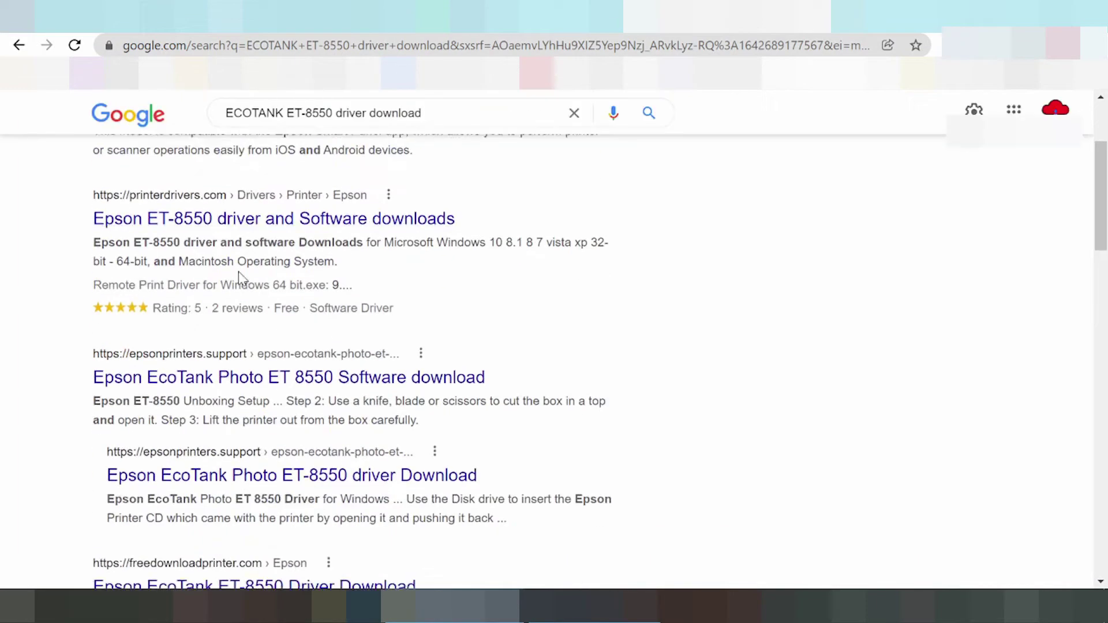
scroll(312, 208, down, 10)
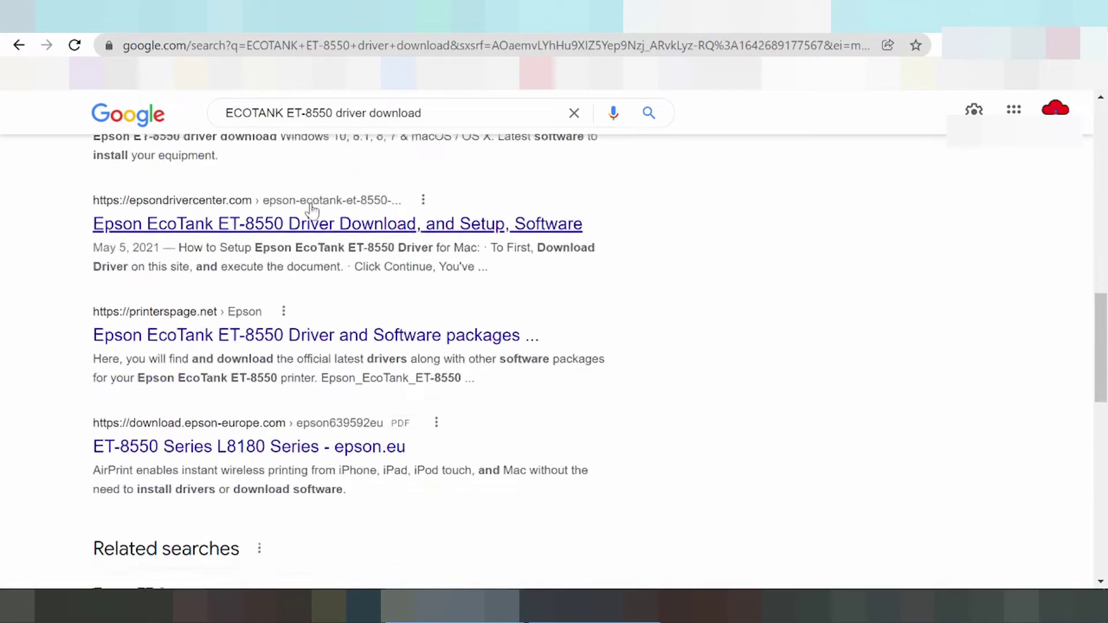
scroll(318, 213, up, 15)
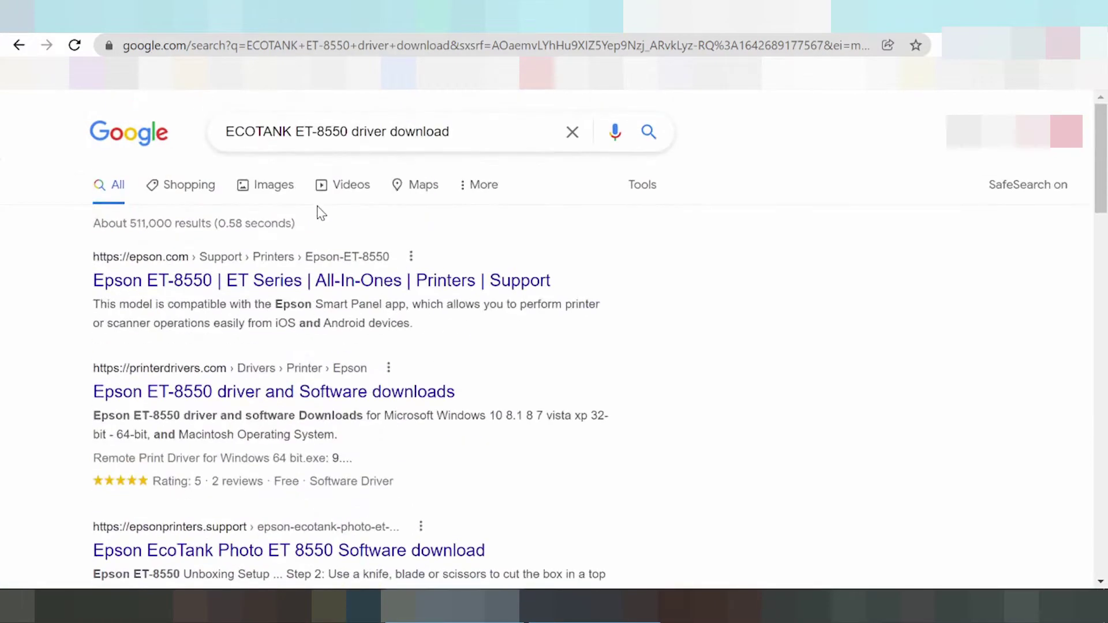
- Open the first epson.com result and scroll down to the ET-8550 downloads and Operating System selector
click(205, 287)
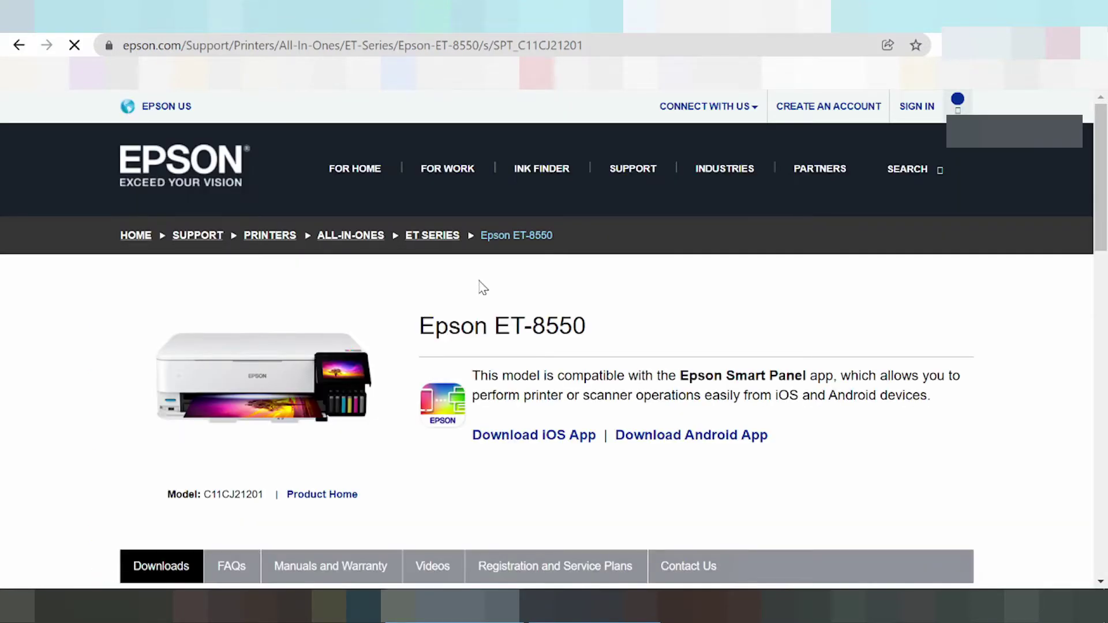
scroll(616, 188, down, 3)
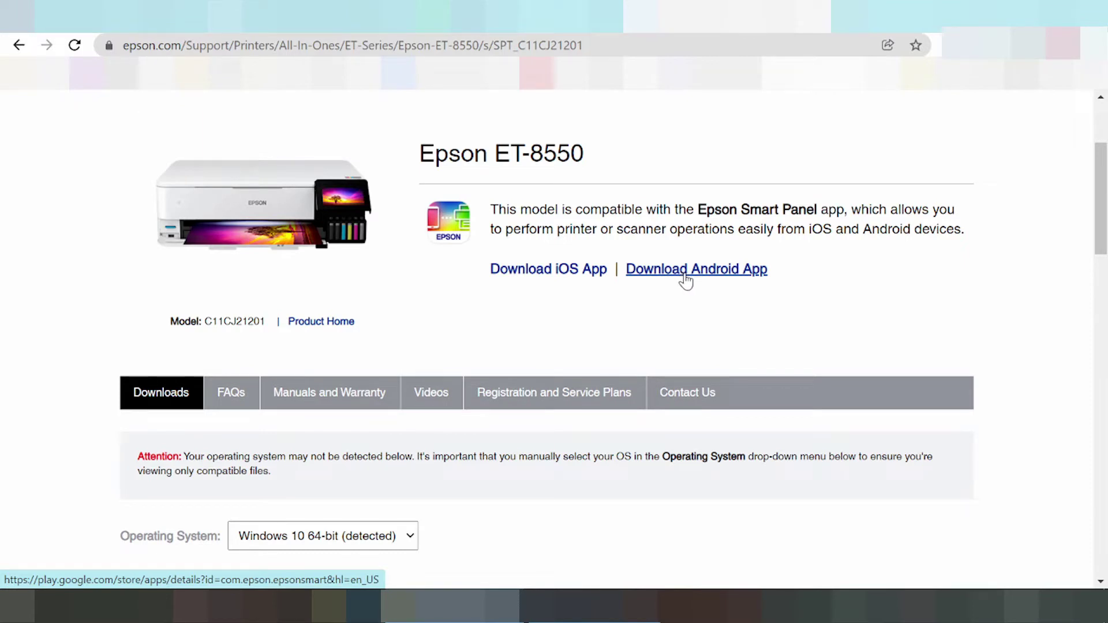
scroll(690, 243, down, 1)
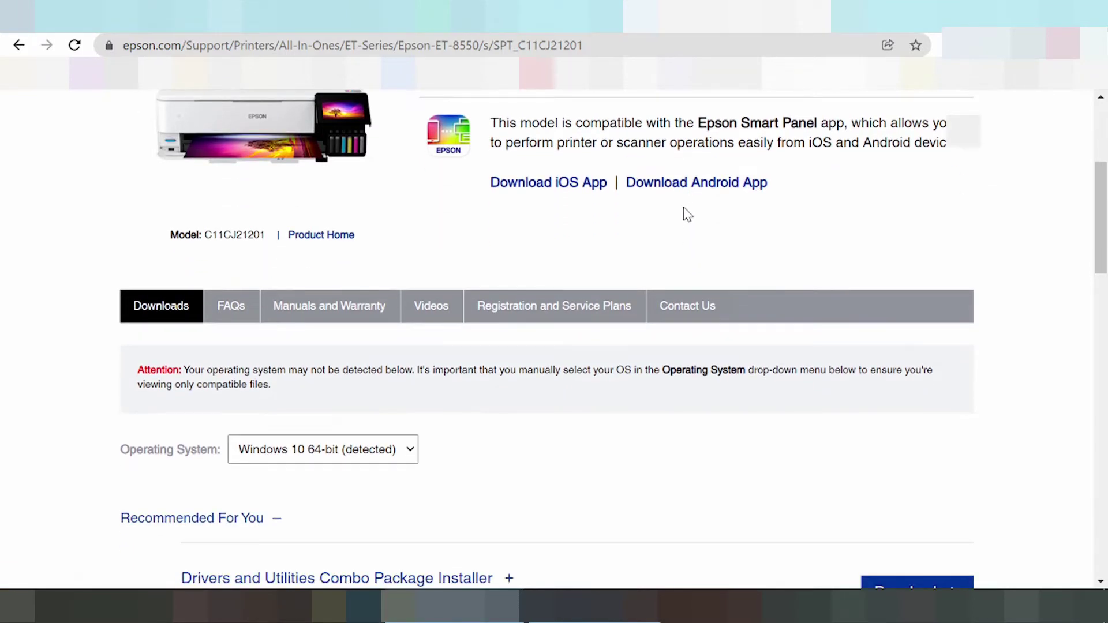
scroll(685, 213, down, 3)
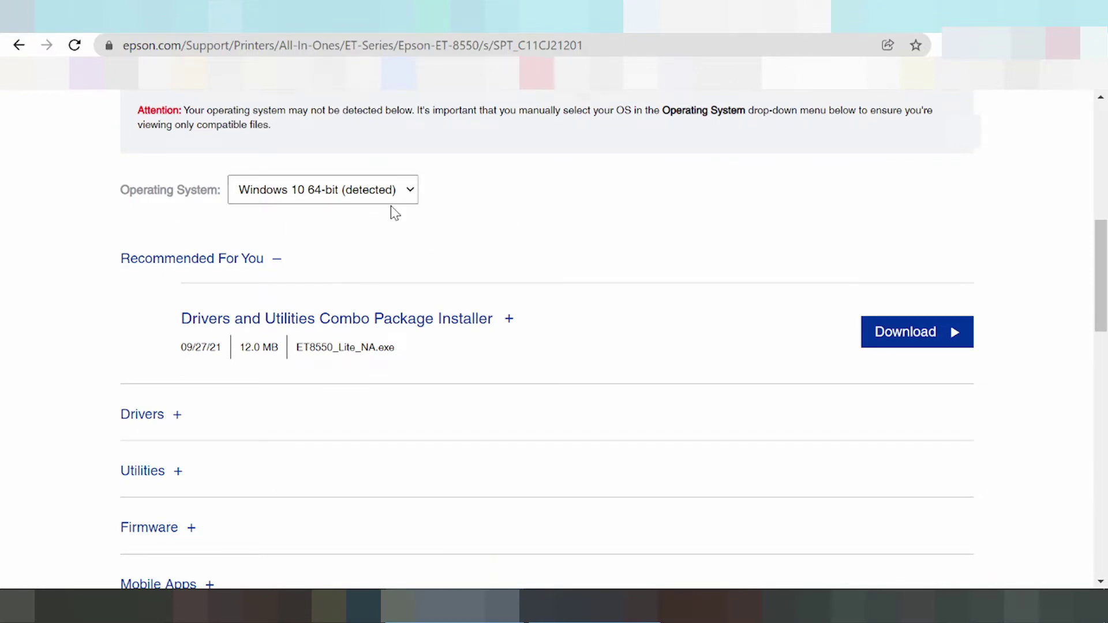
- Change the Operating System dropdown from Windows 10 64-bit to Windows 11
click(404, 194)
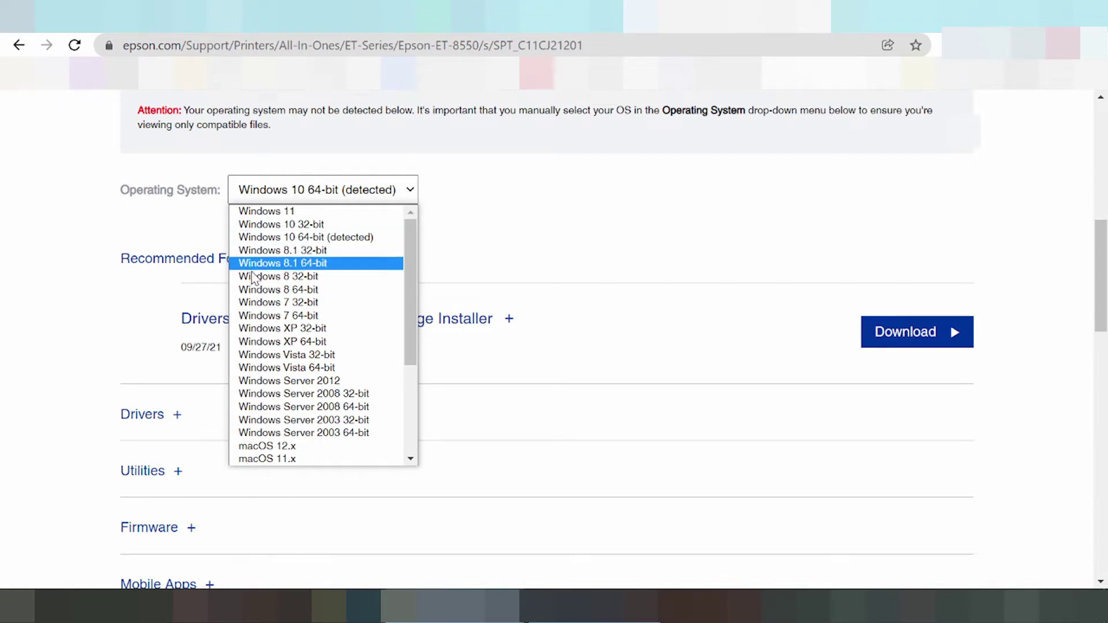
scroll(261, 312, down, 3)
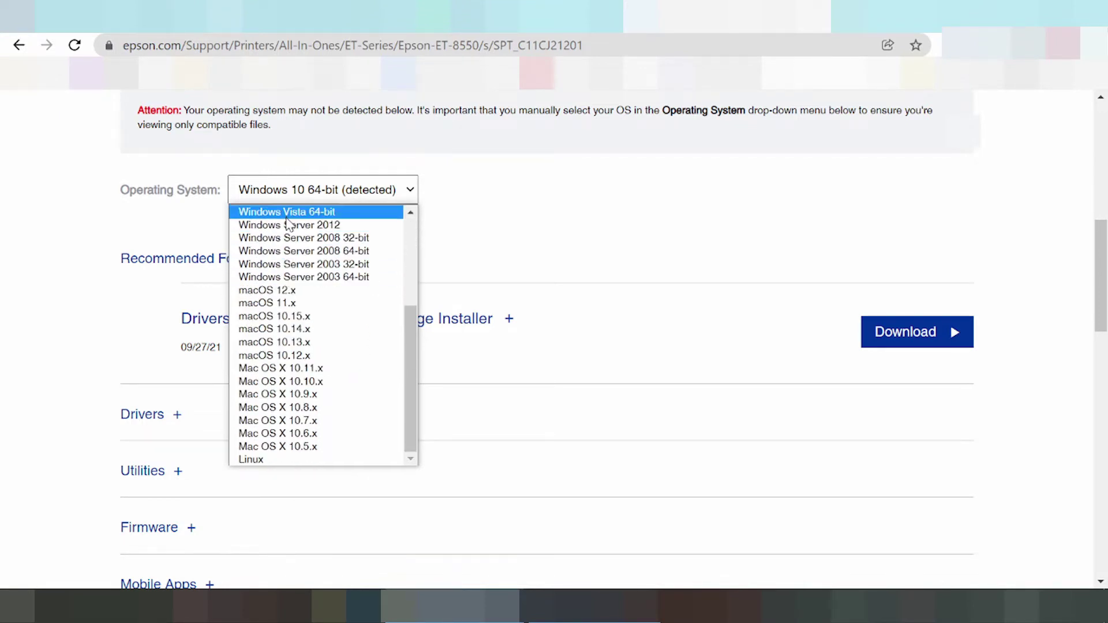
scroll(288, 271, up, 3)
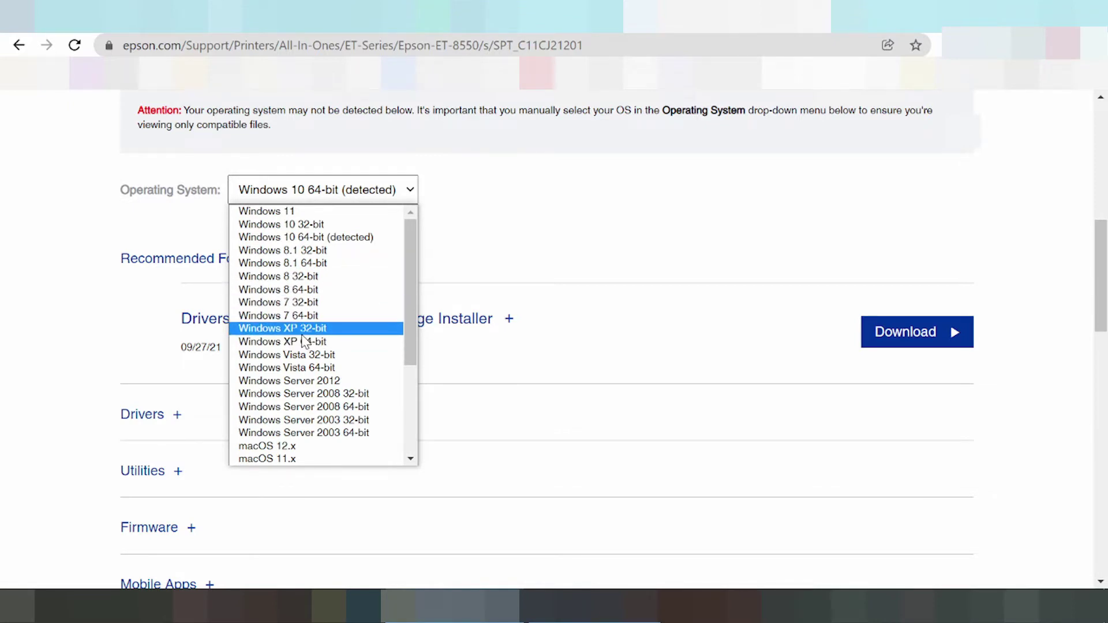
scroll(304, 341, down, 3)
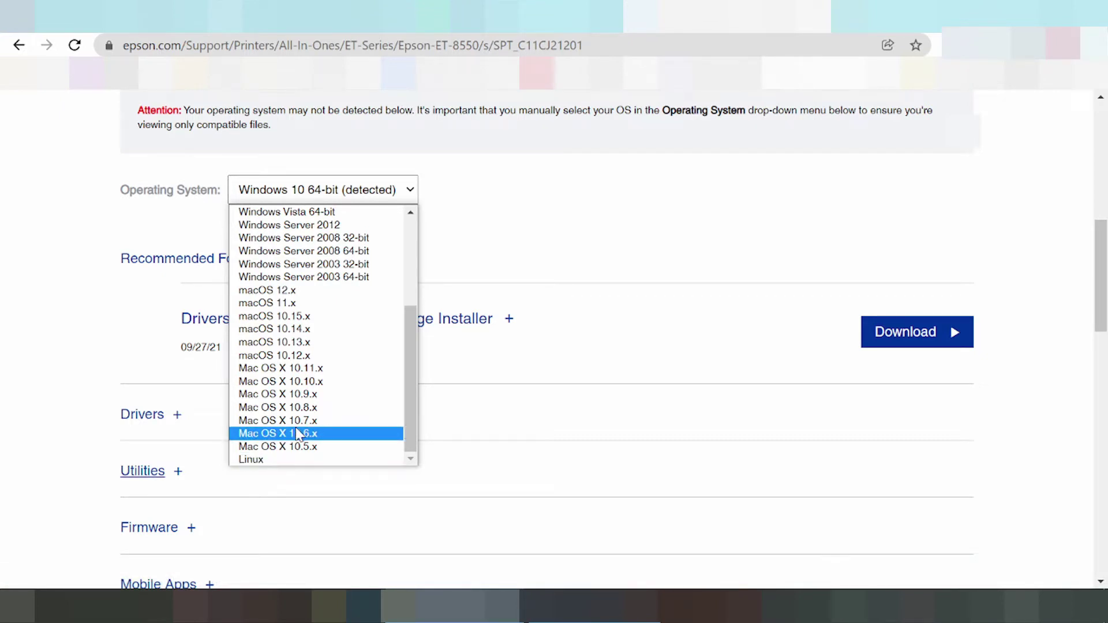
scroll(339, 376, up, 4)
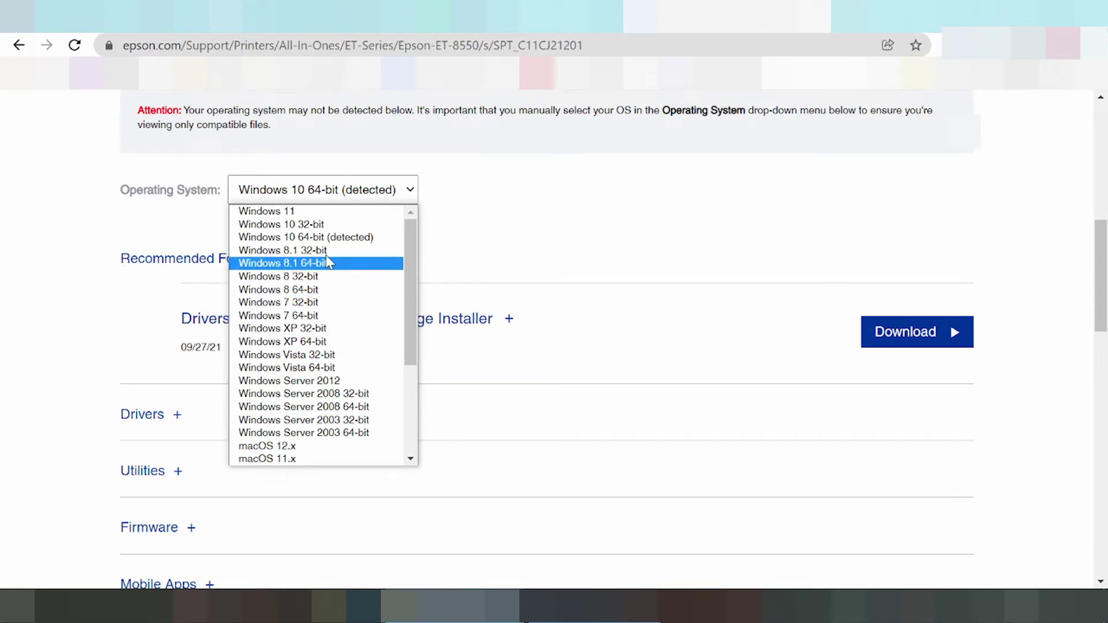
click(287, 211)
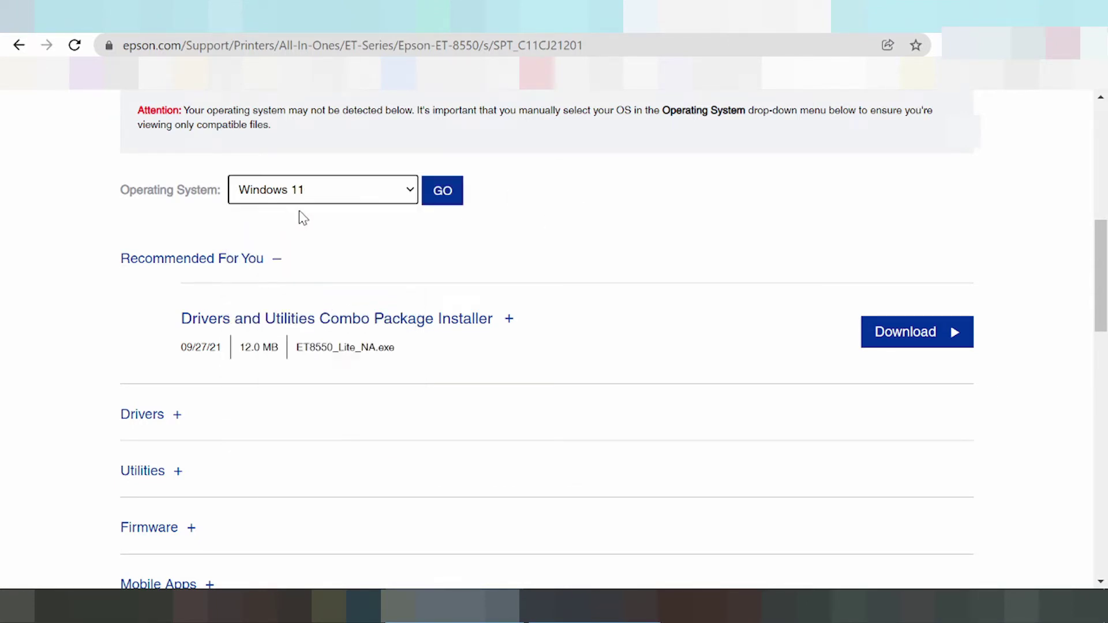
- Apply the Windows 11 filter with GO and scroll to the Recommended For You downloads
click(448, 195)
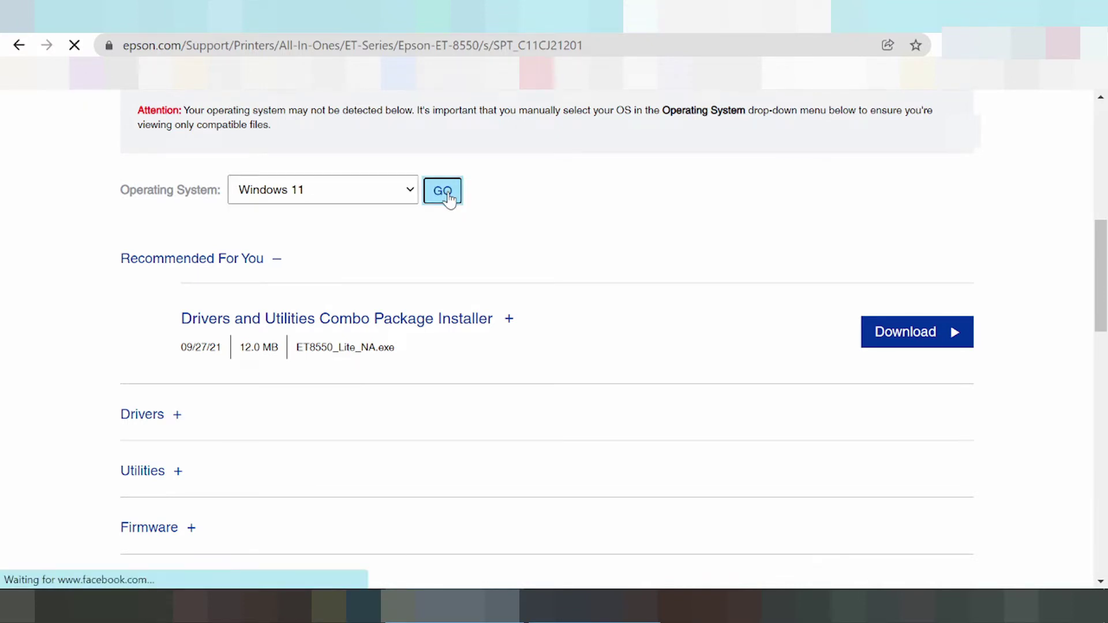
scroll(473, 225, down, 6)
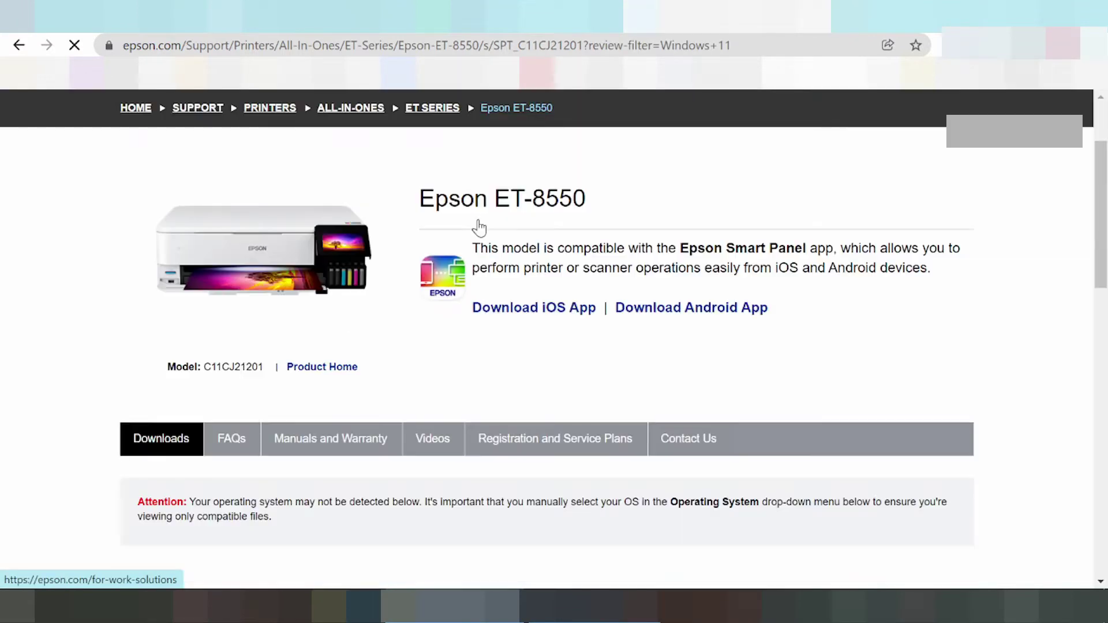
scroll(493, 221, down, 1)
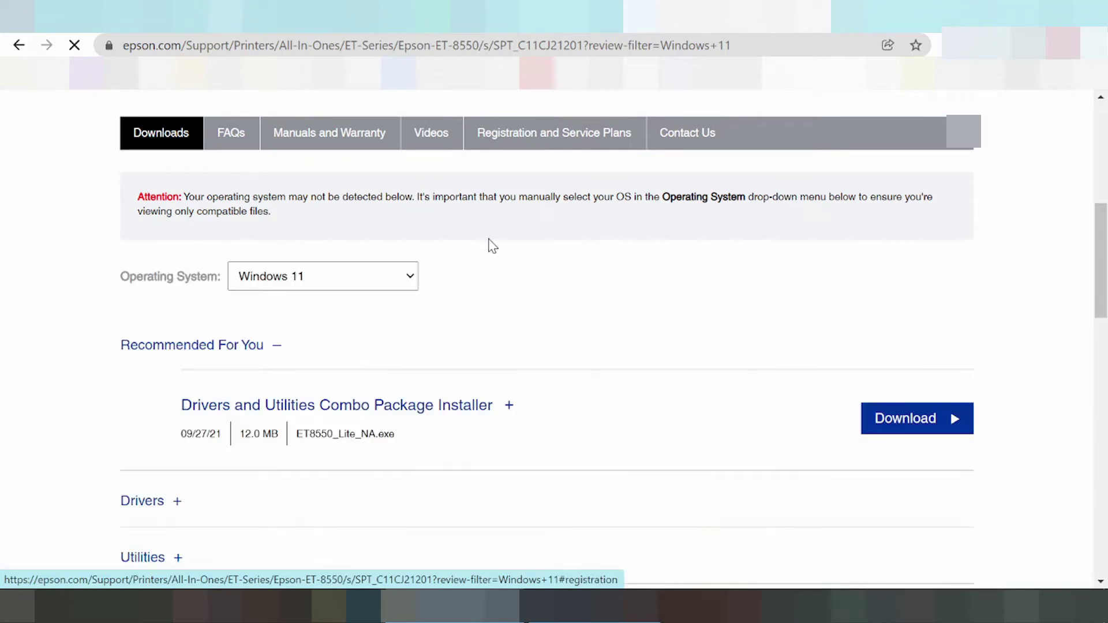
scroll(485, 242, down, 3)
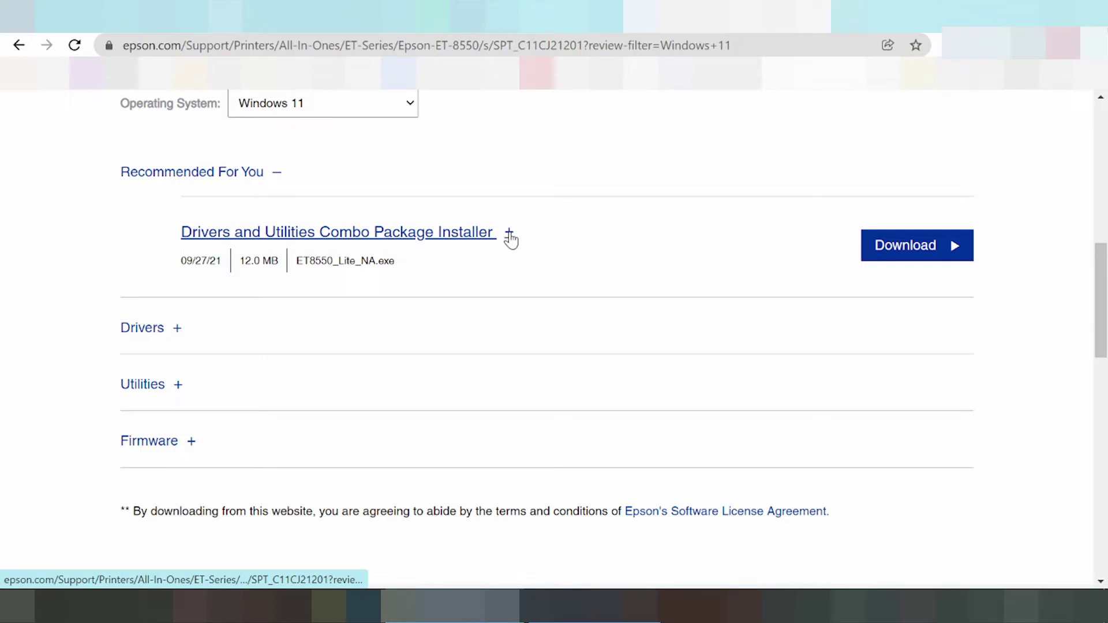
click(509, 234)
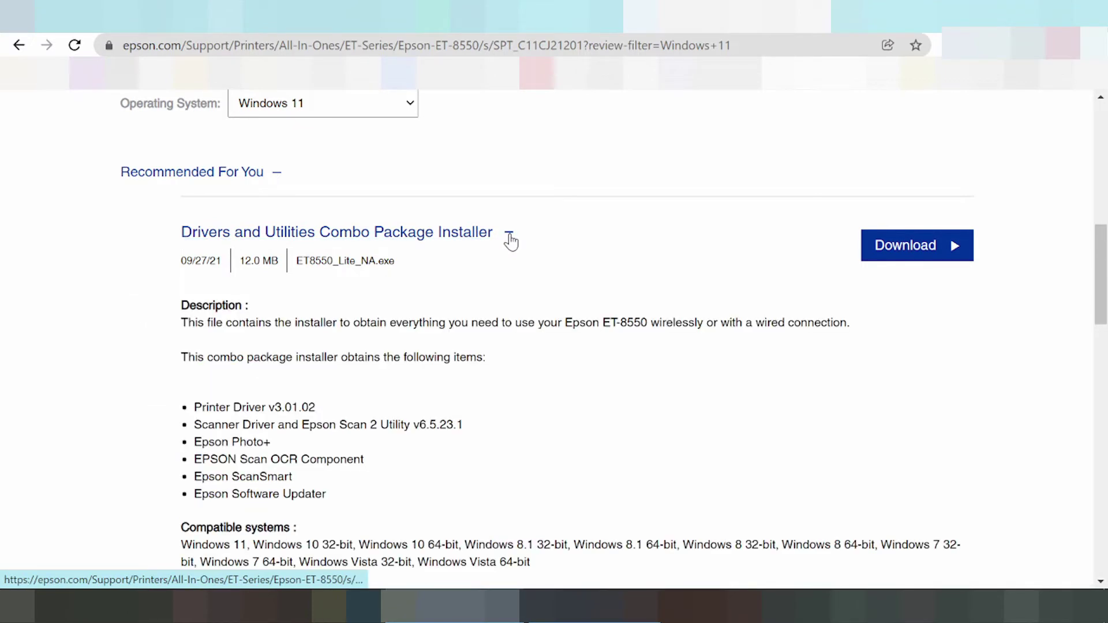
scroll(510, 233, down, 3)
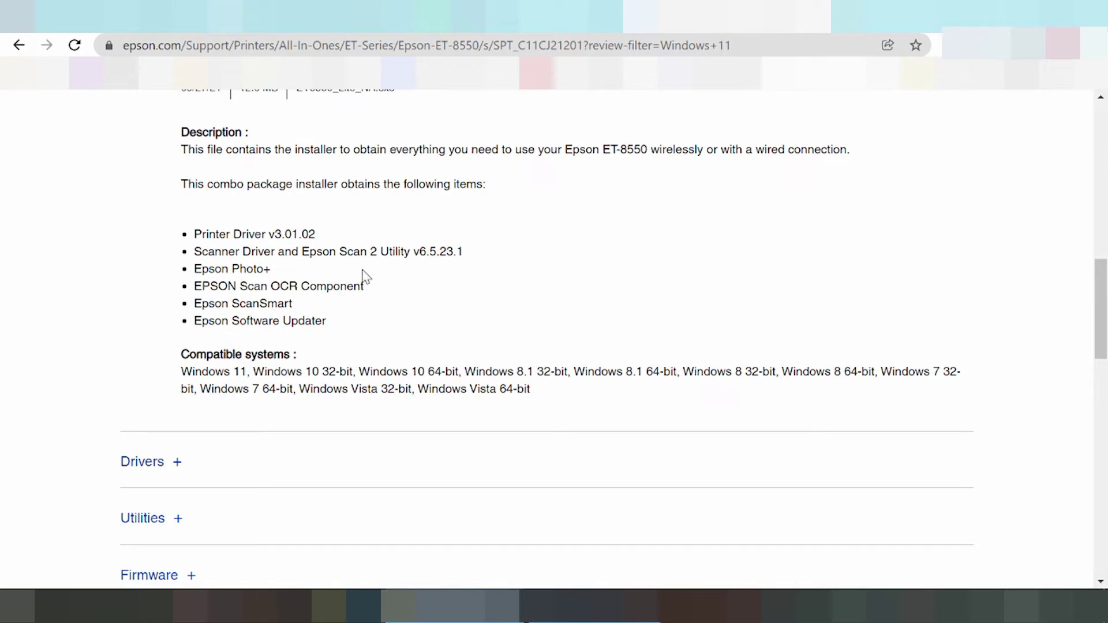
scroll(370, 283, up, 1)
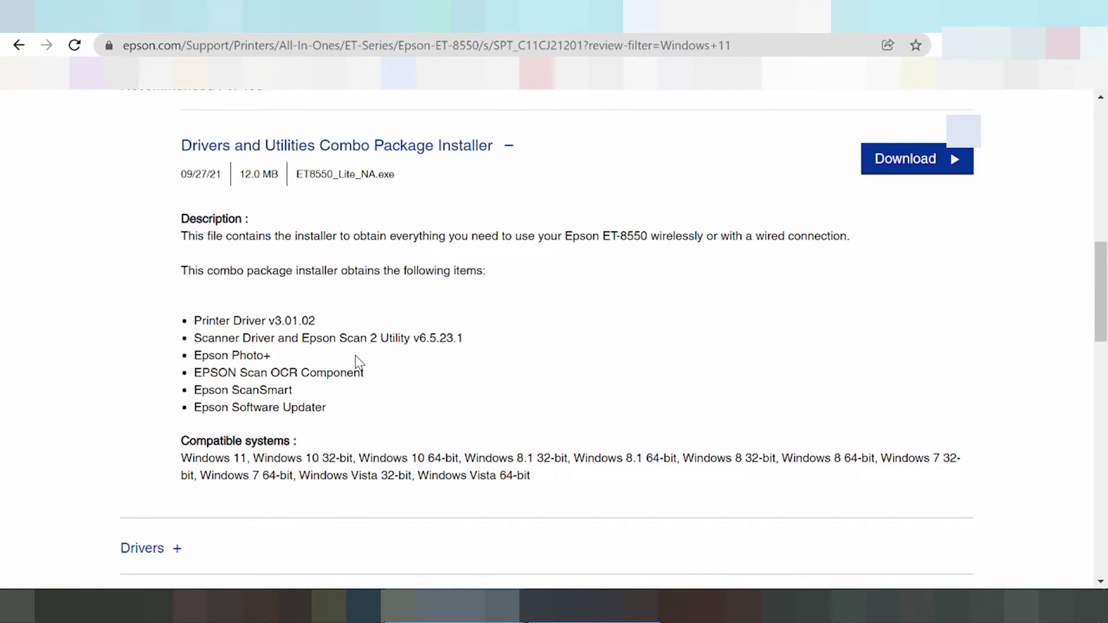
scroll(359, 363, up, 1)
scroll(366, 355, down, 1)
scroll(368, 334, up, 1)
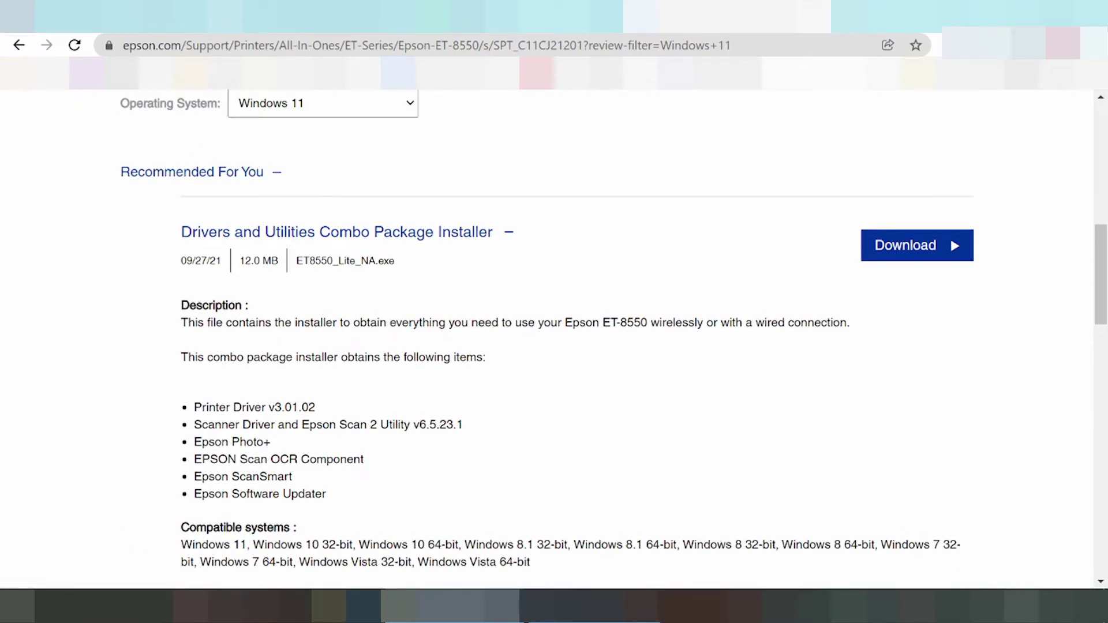
scroll(358, 324, down, 1)
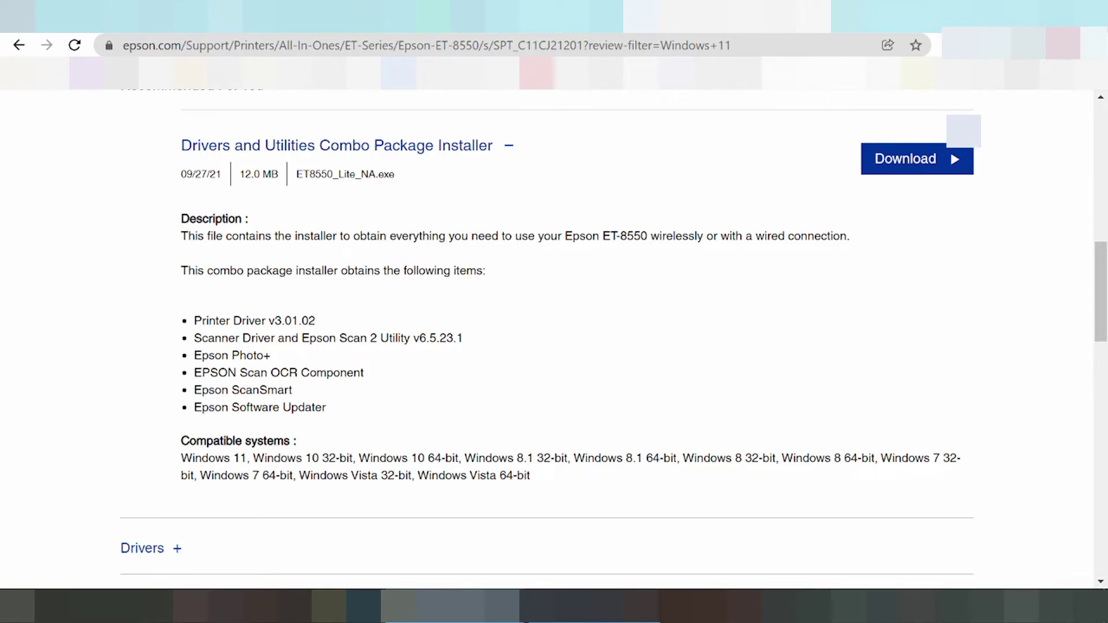
drag(362, 413, 201, 320)
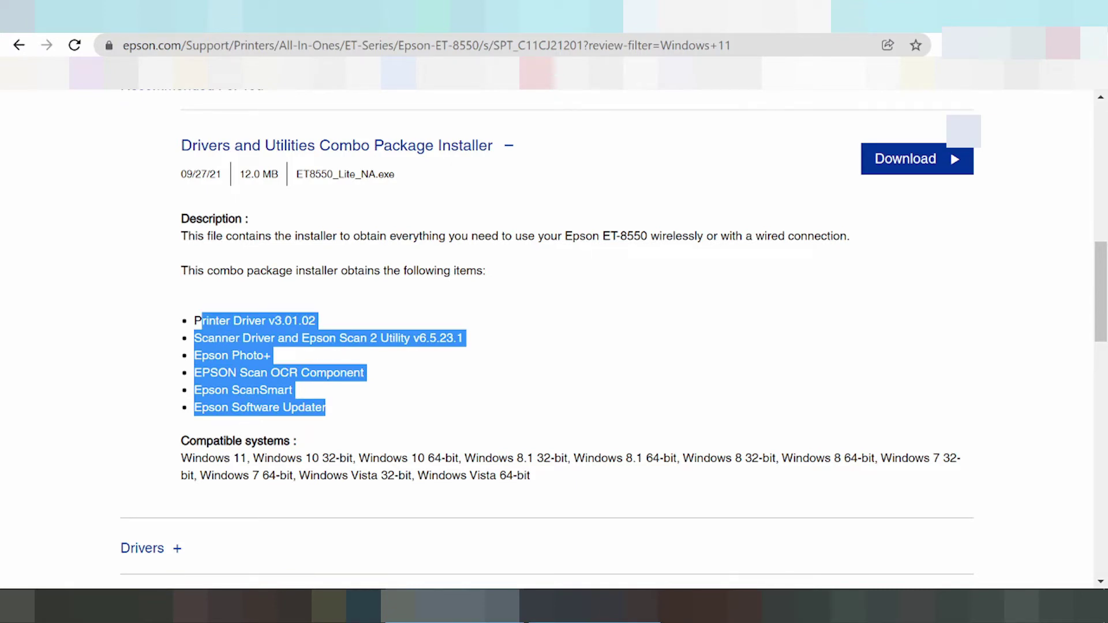
drag(181, 442, 290, 441)
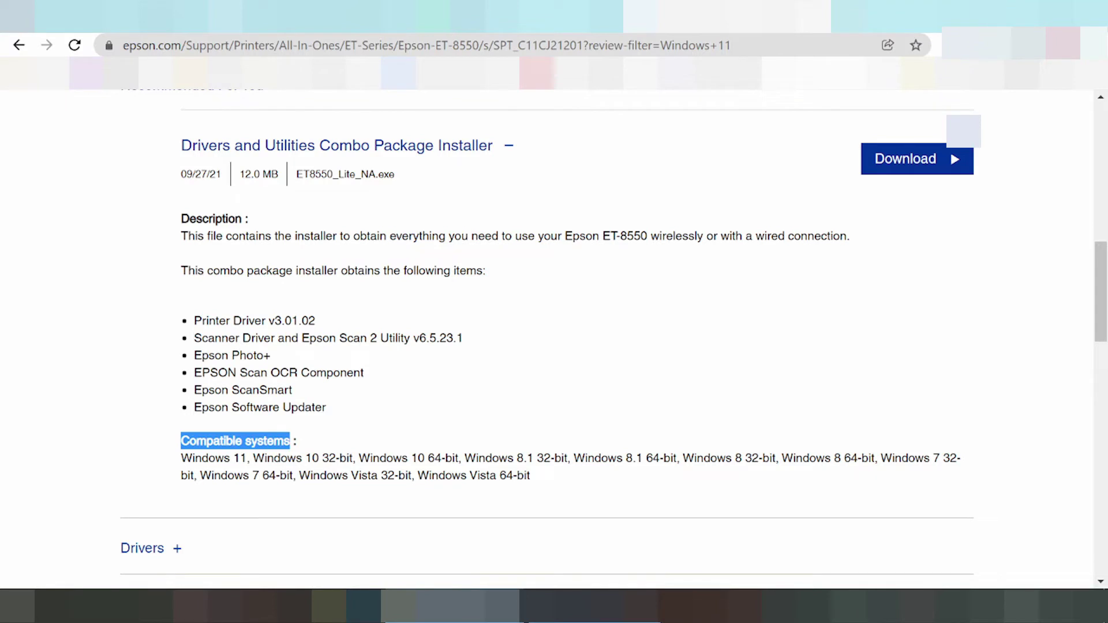
drag(181, 457, 233, 458)
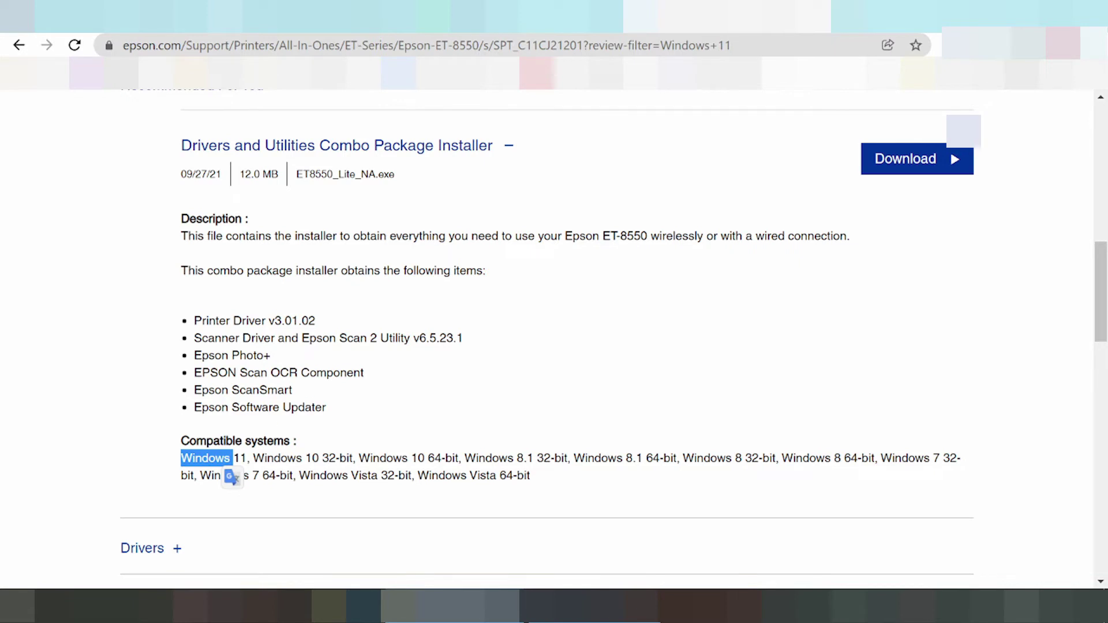
scroll(453, 354, up, 1)
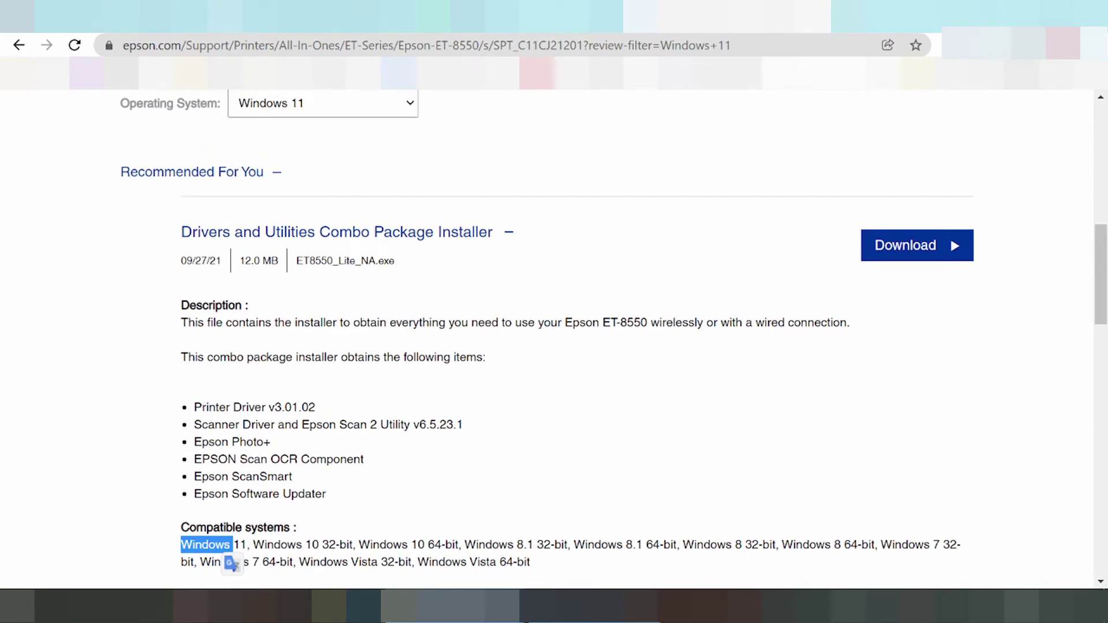
drag(180, 305, 216, 323)
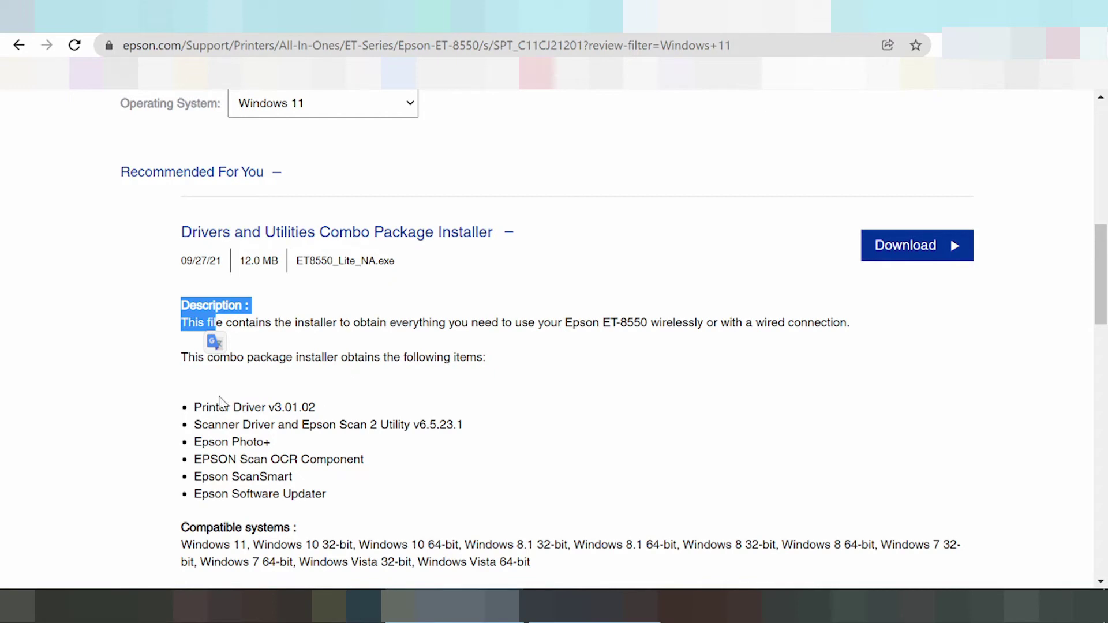
drag(201, 407, 296, 485)
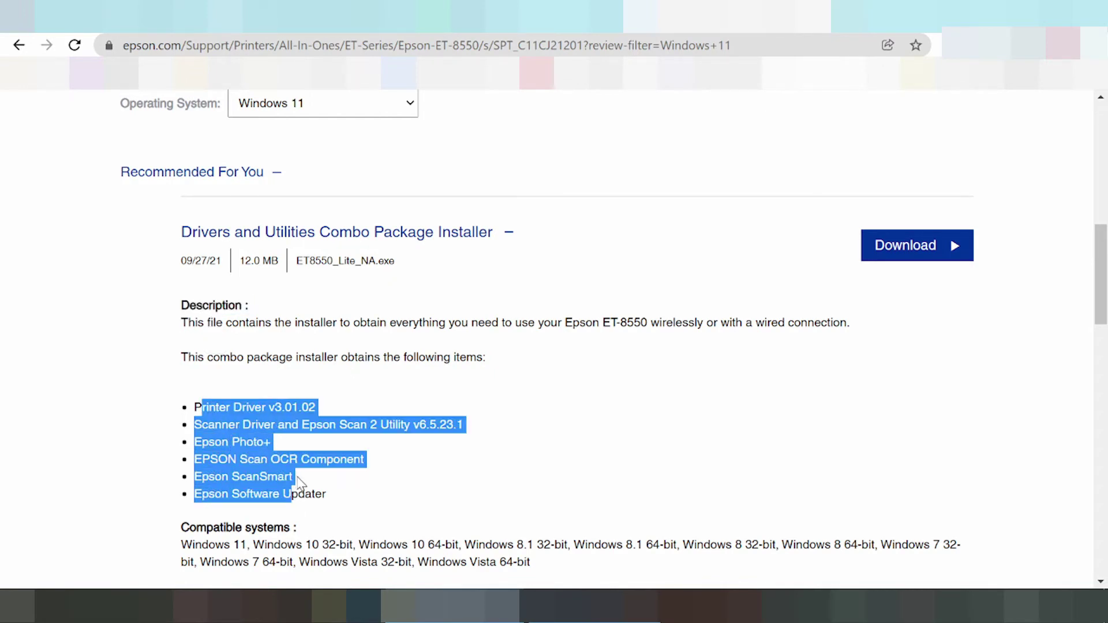
scroll(383, 420, down, 5)
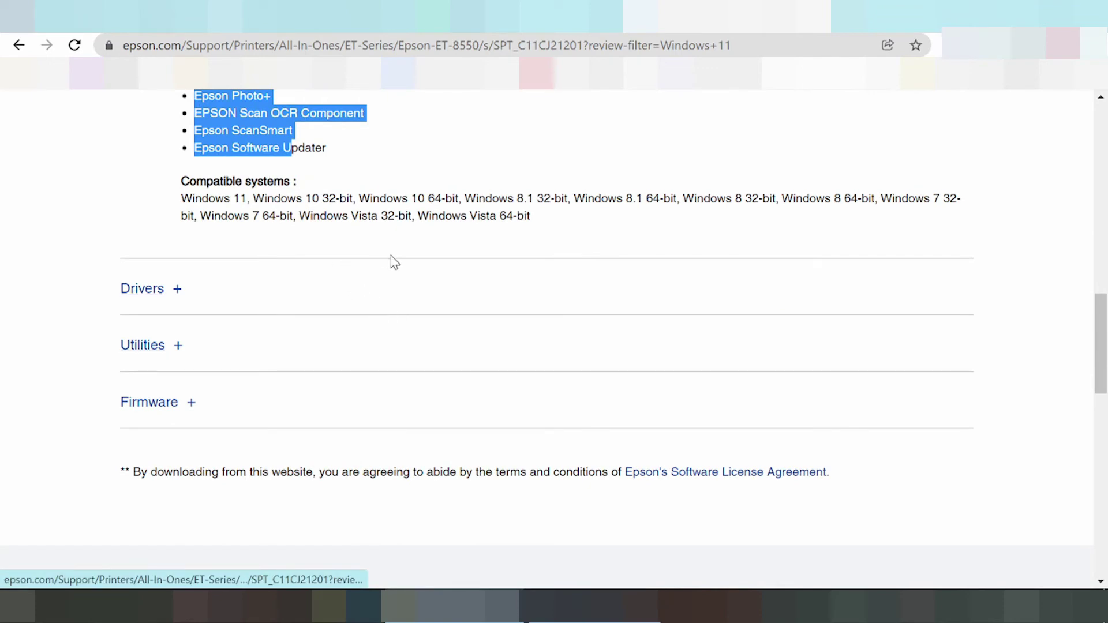
scroll(392, 261, up, 3)
scroll(392, 255, down, 1)
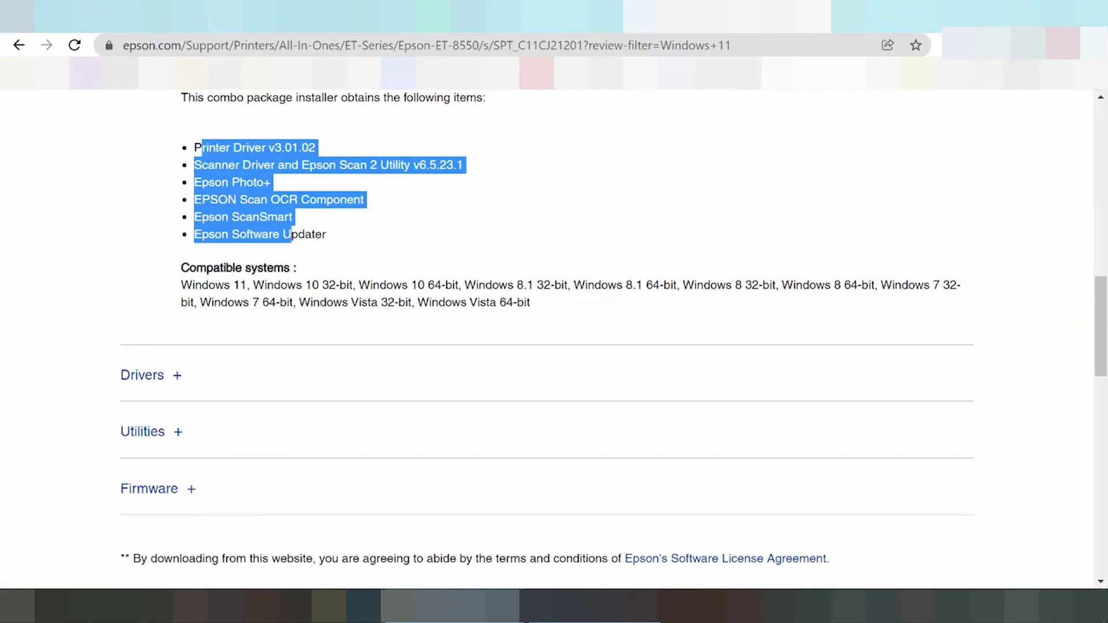
- Expand the Drivers section and show the Drivers and Utilities Combo Package Installer details
click(195, 382)
scroll(216, 315, down, 1)
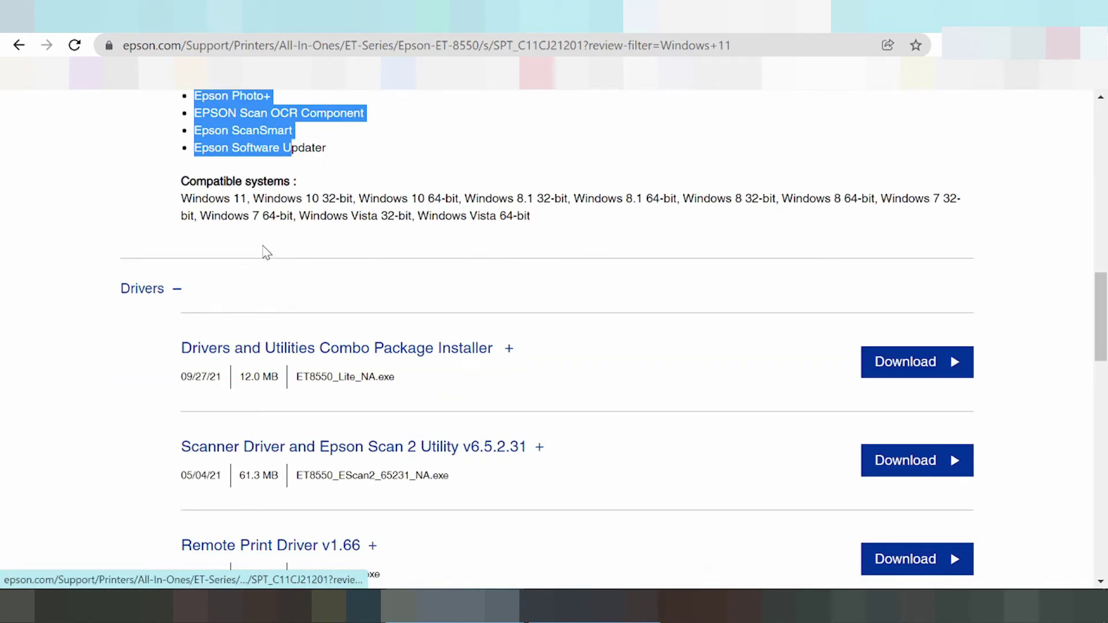
scroll(263, 252, down, 1)
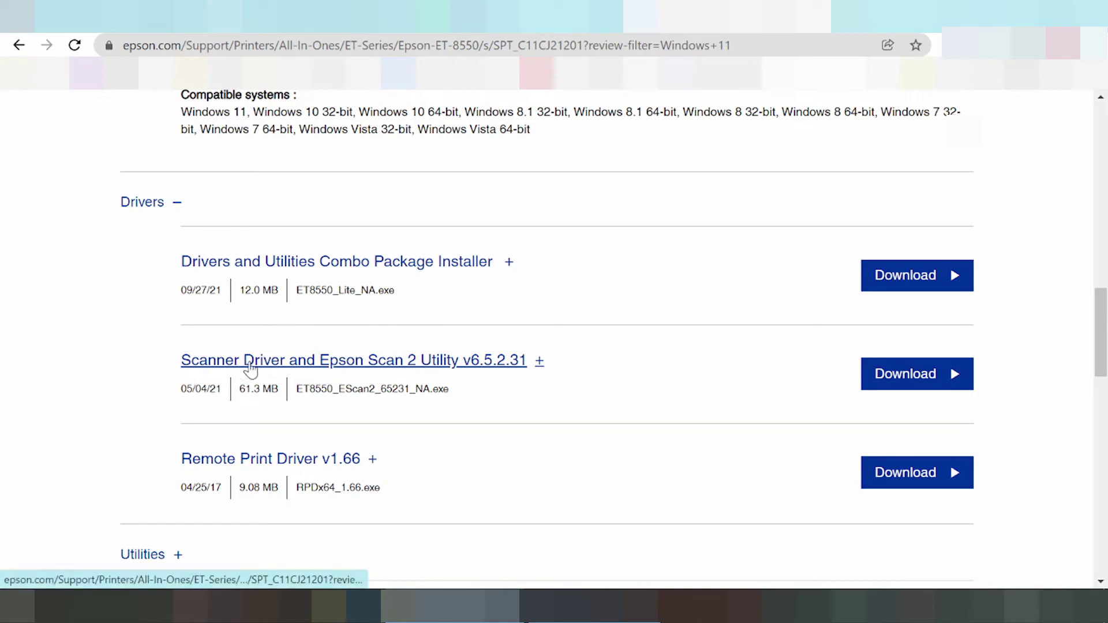
click(509, 264)
scroll(509, 274, down, 4)
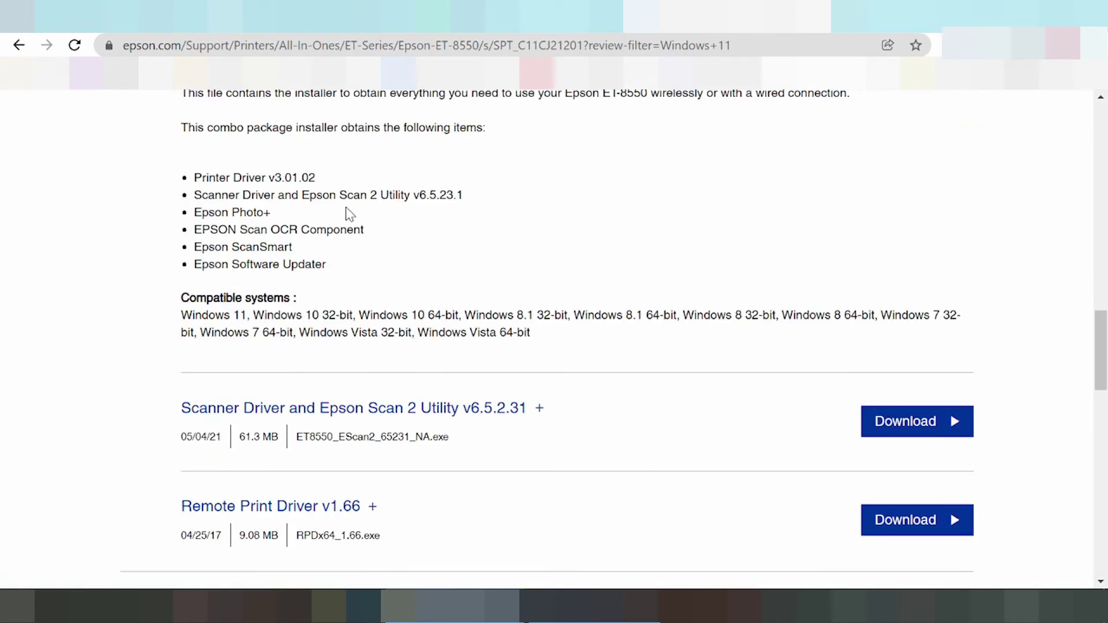
drag(222, 195, 270, 229)
scroll(306, 211, down, 3)
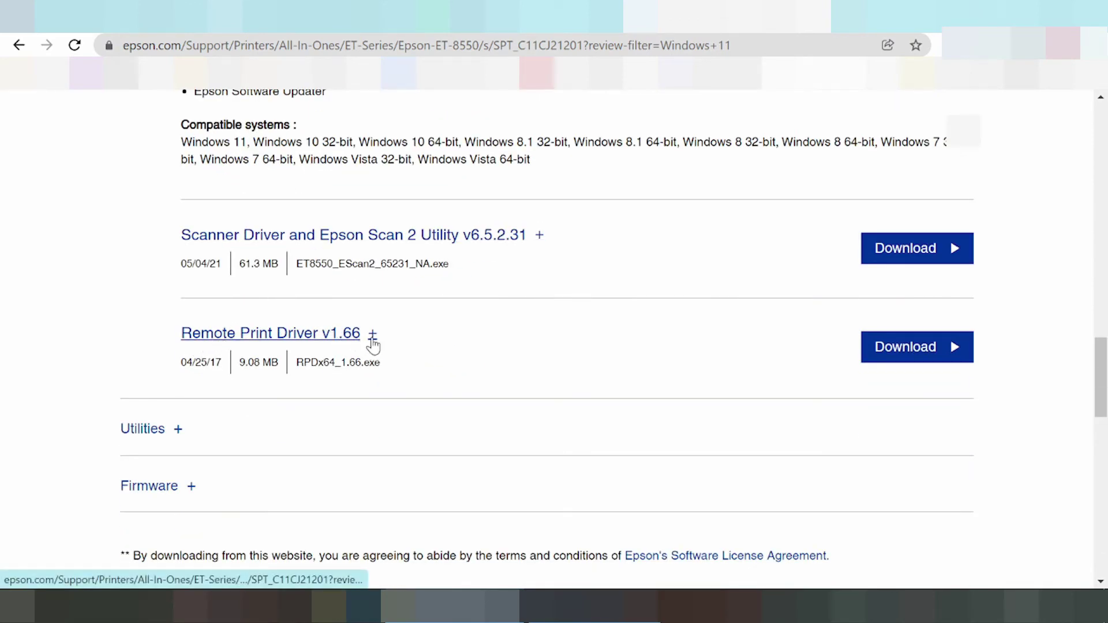
- Show the Remote Print Driver v1.66 details and read its Windows compatibility list
click(369, 341)
scroll(368, 351, down, 2)
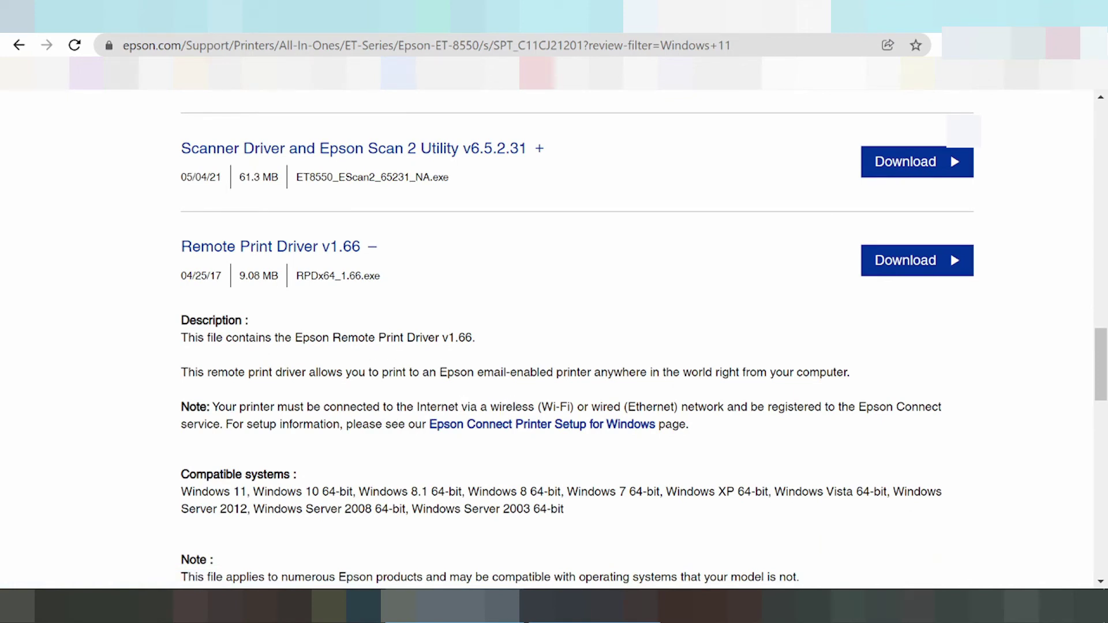
scroll(548, 387, down, 3)
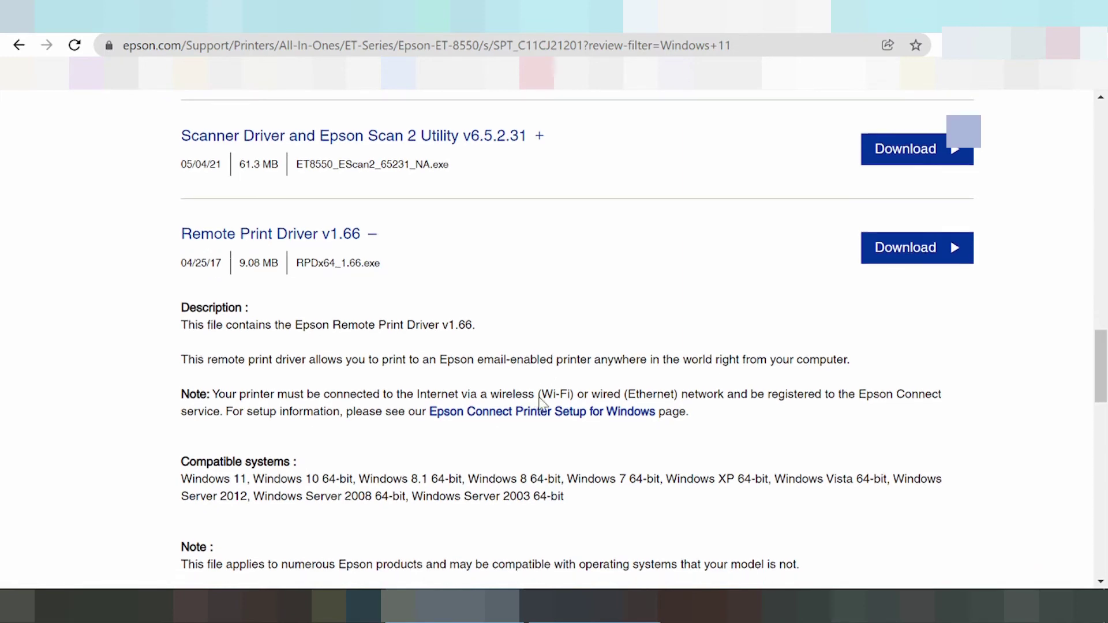
scroll(456, 287, up, 1)
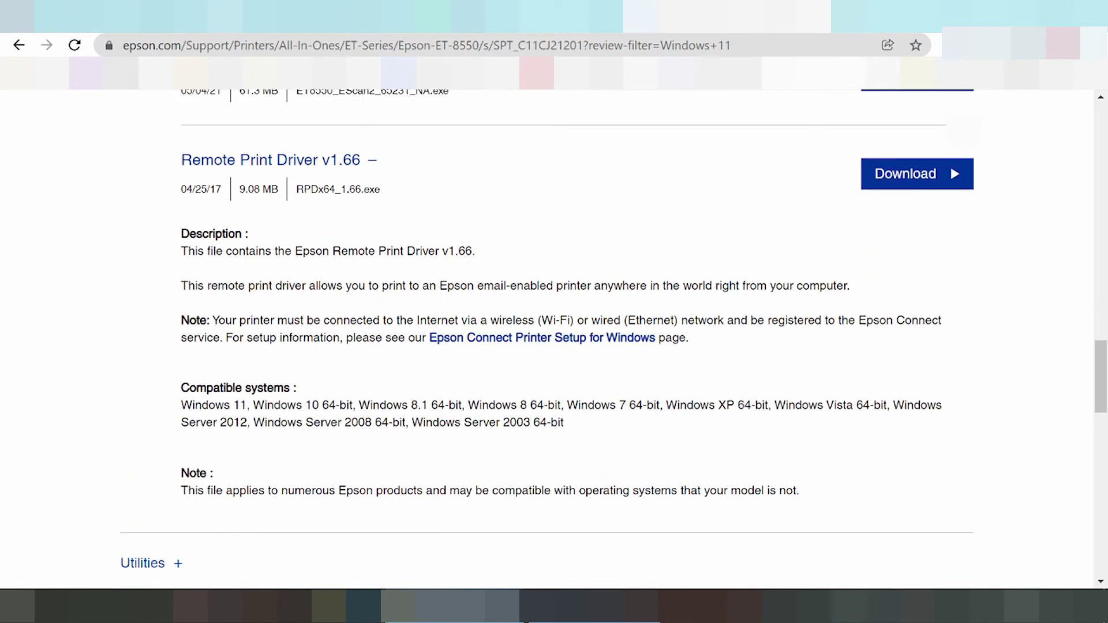
scroll(407, 308, up, 5)
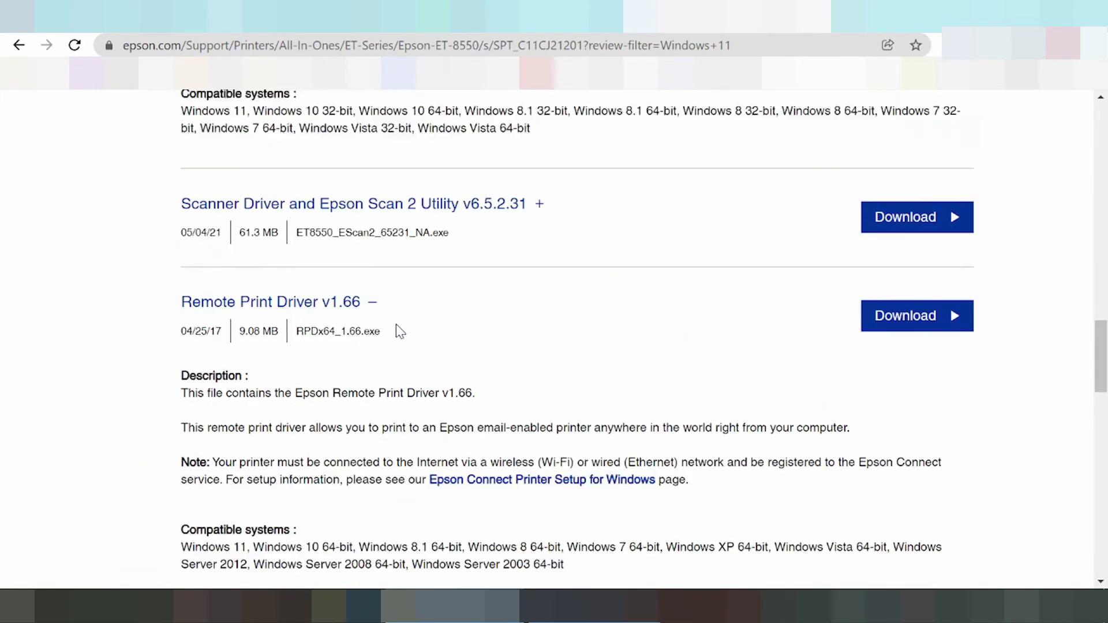
scroll(389, 329, up, 7)
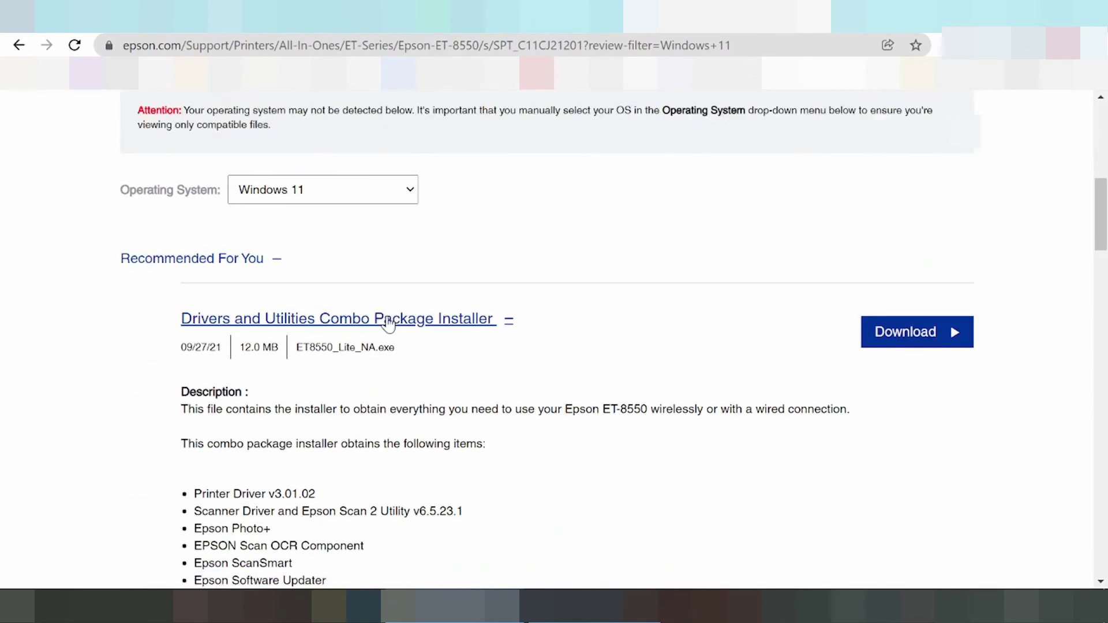
- Download the Drivers and Utilities Combo Package Installer, ET8550_Lite_NA.exe (12.0 MB)
scroll(383, 295, down, 3)
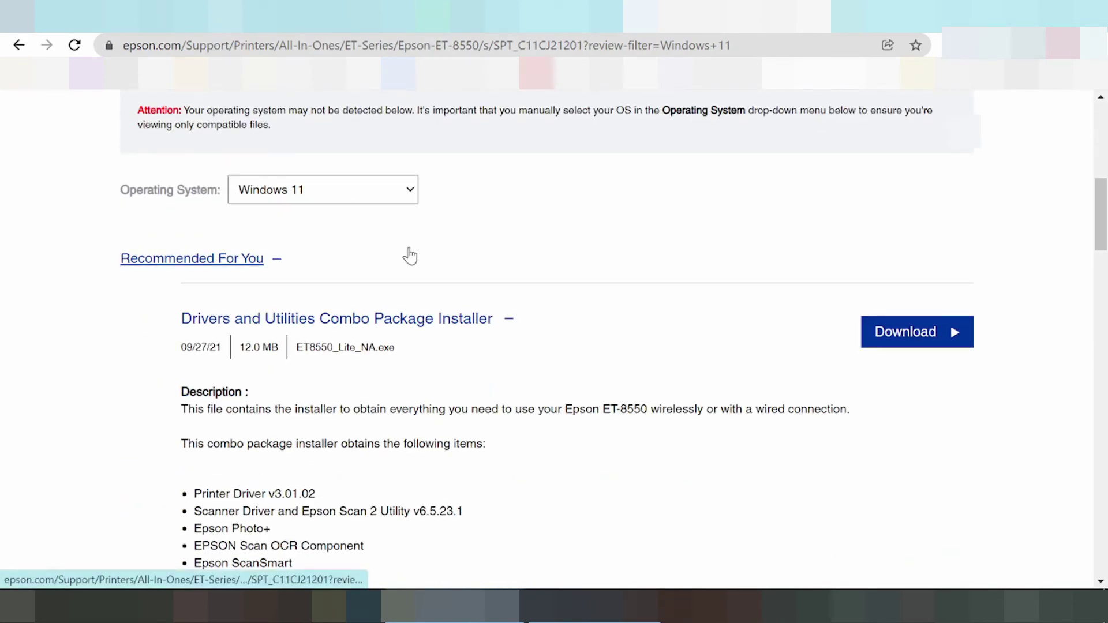
scroll(782, 284, down, 1)
drag(240, 407, 317, 408)
scroll(317, 407, up, 2)
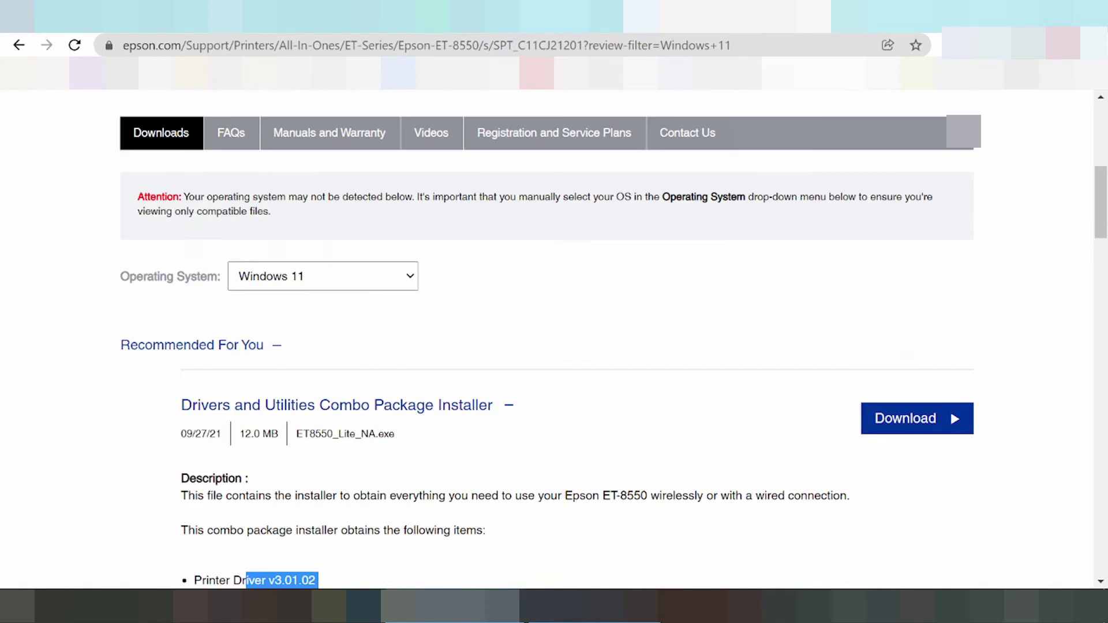
click(921, 420)
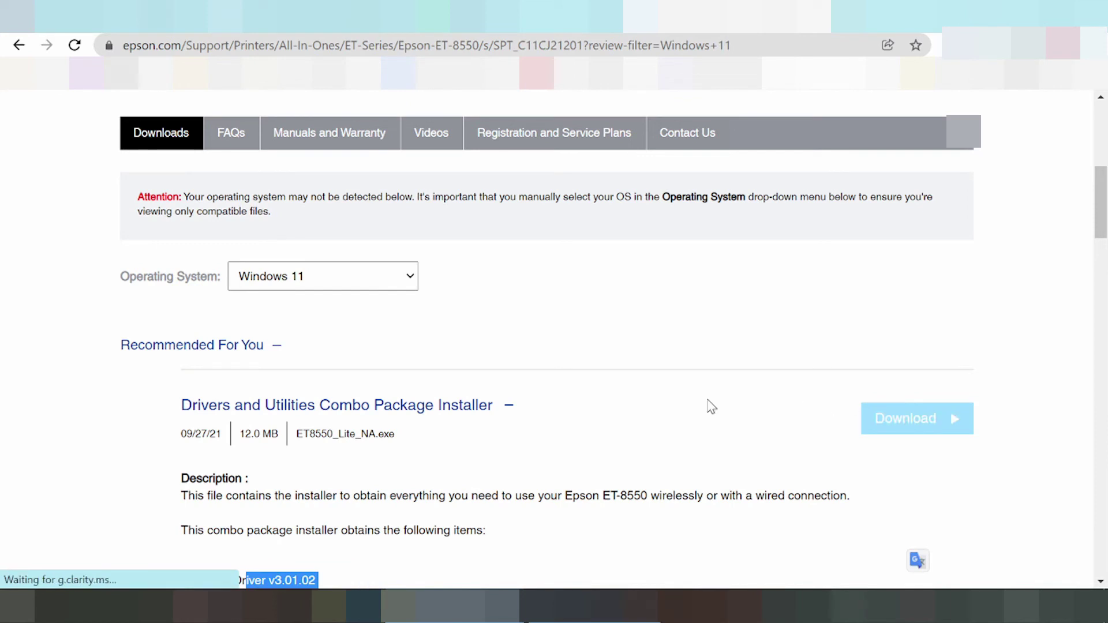